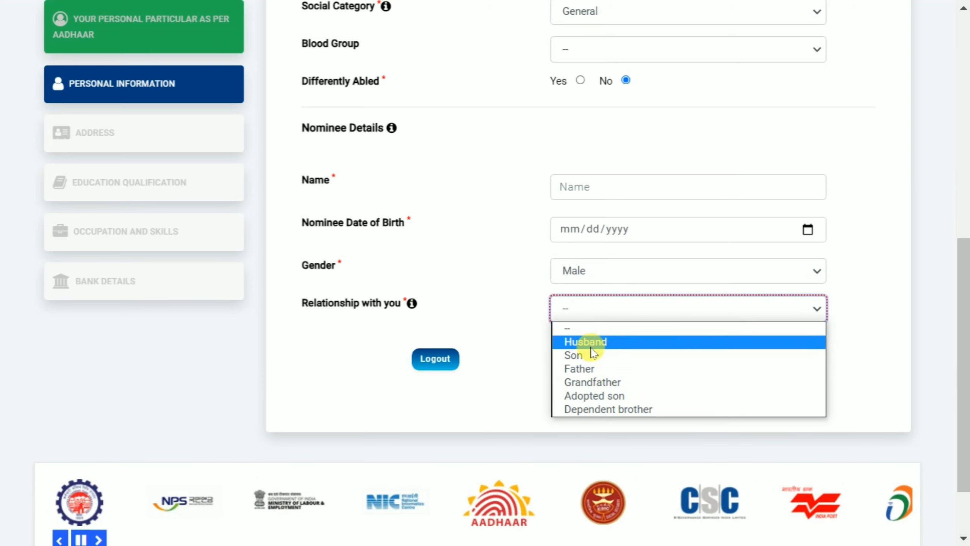
Set the nominee's relationship to Father and save the personal information section.
{"action": "left_click", "coordinate": [589, 369]}
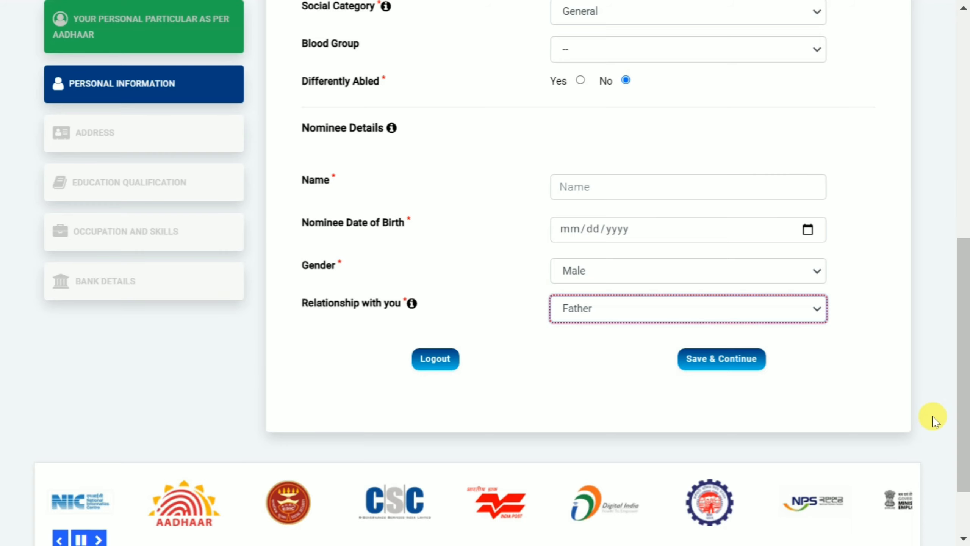
{"action": "left_click", "coordinate": [721, 359]}
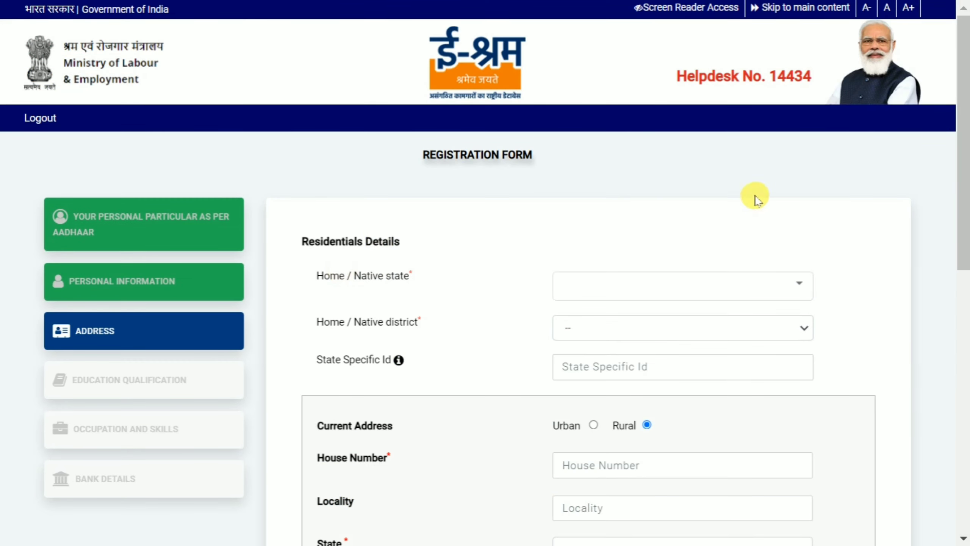
Set the home/native state to BIHAR and the home/native district to GAYA in the residential details.
{"action": "left_click", "coordinate": [580, 292]}
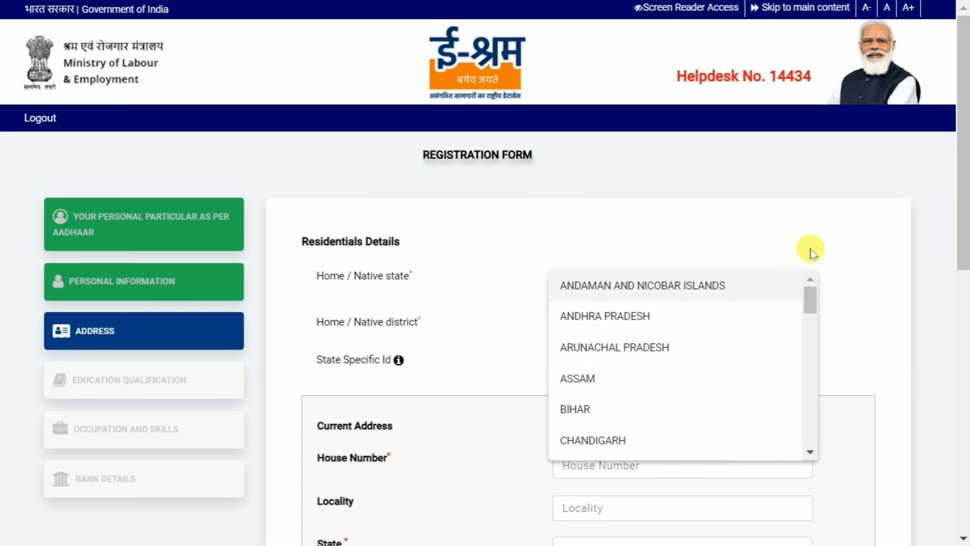
{"action": "mouse_move", "coordinate": [812, 298]}
{"action": "left_mouse_down"}
{"action": "mouse_move", "coordinate": [810, 401]}
{"action": "mouse_move", "coordinate": [805, 303]}
{"action": "left_mouse_up"}
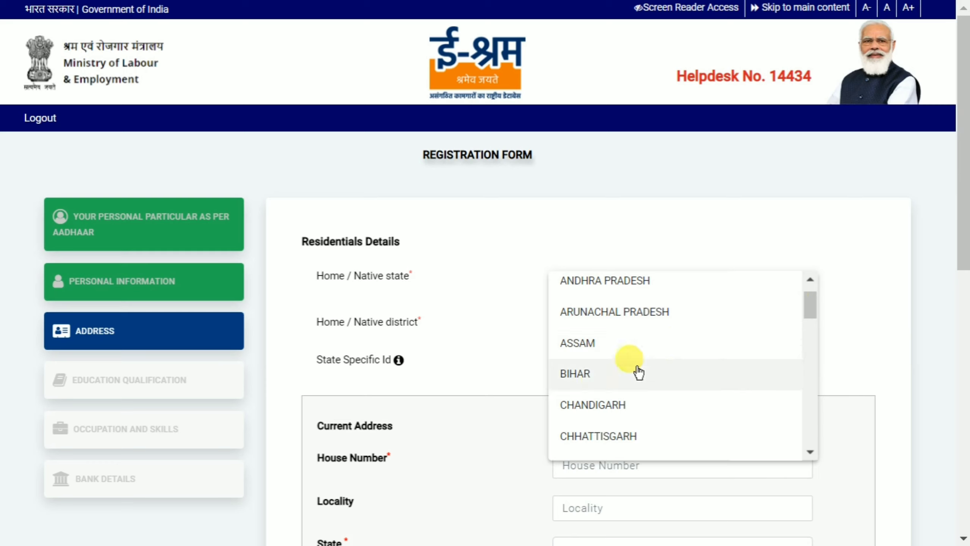
{"action": "left_click", "coordinate": [604, 382]}
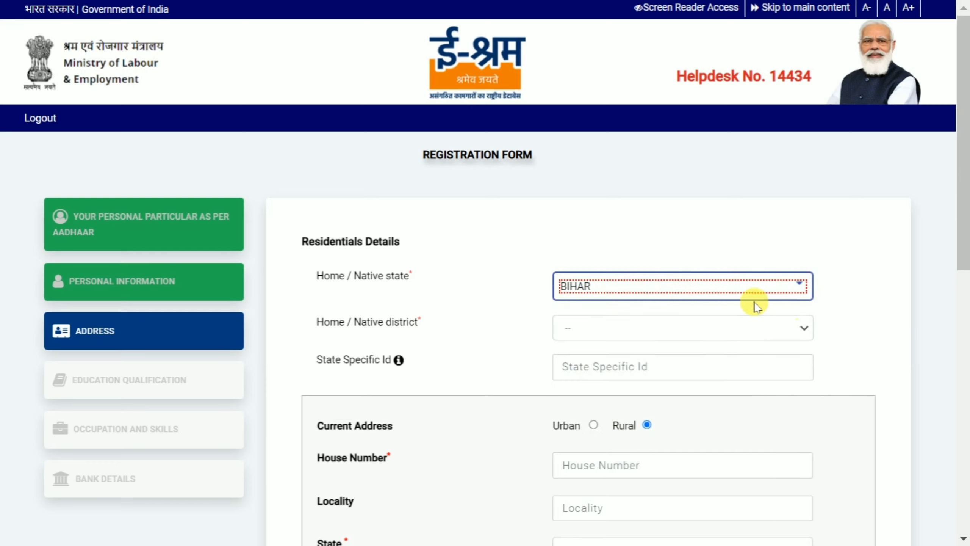
{"action": "left_click", "coordinate": [928, 297]}
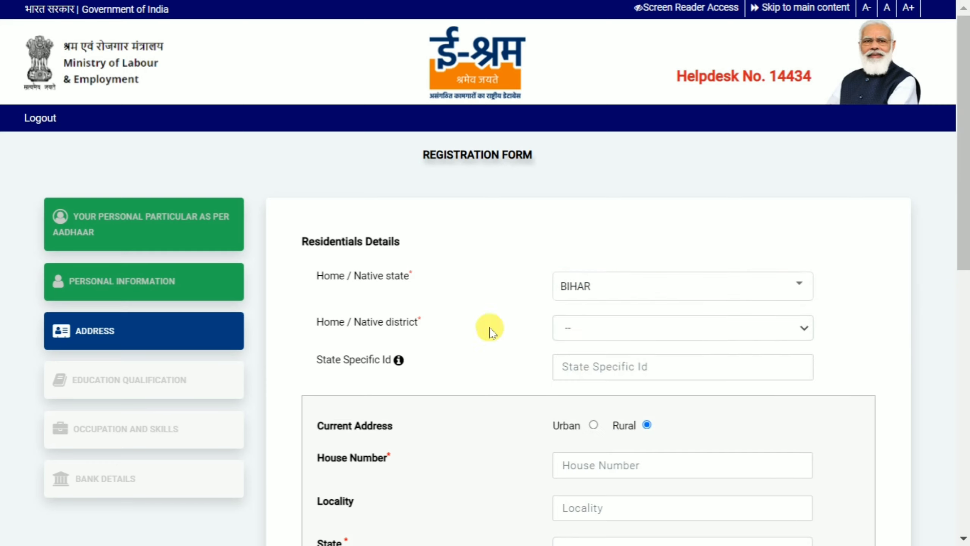
{"action": "left_click", "coordinate": [624, 335]}
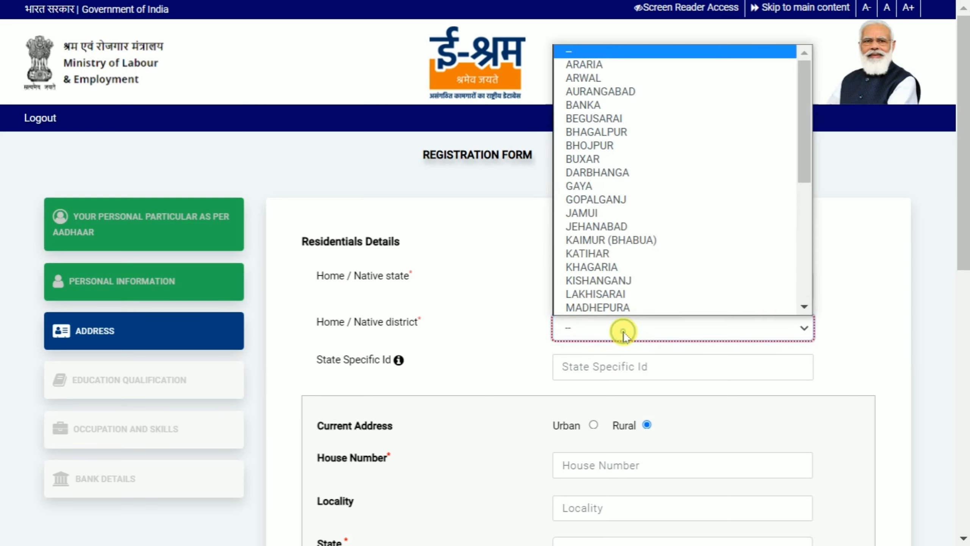
{"action": "left_click", "coordinate": [600, 189]}
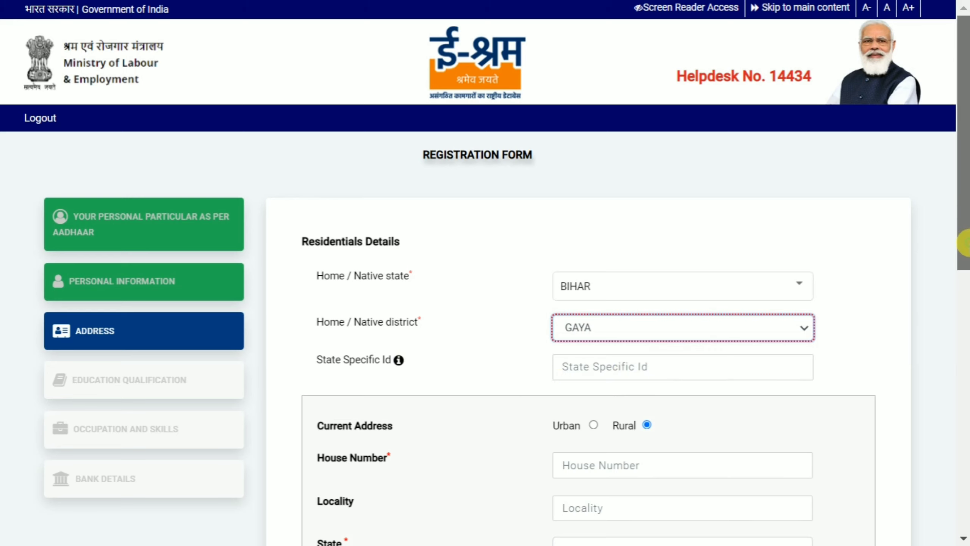
Set the current address to state DELHI, district NORTH WEST and sub district/tehsil Rohini.
{"action": "left_click_drag", "start_coordinate": [966, 242], "coordinate": [968, 340]}
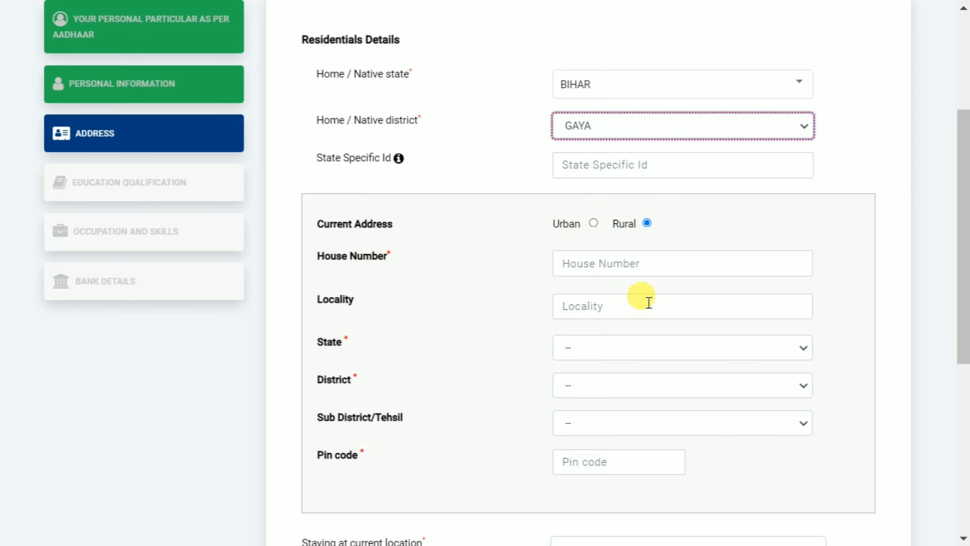
{"action": "left_click", "coordinate": [644, 348]}
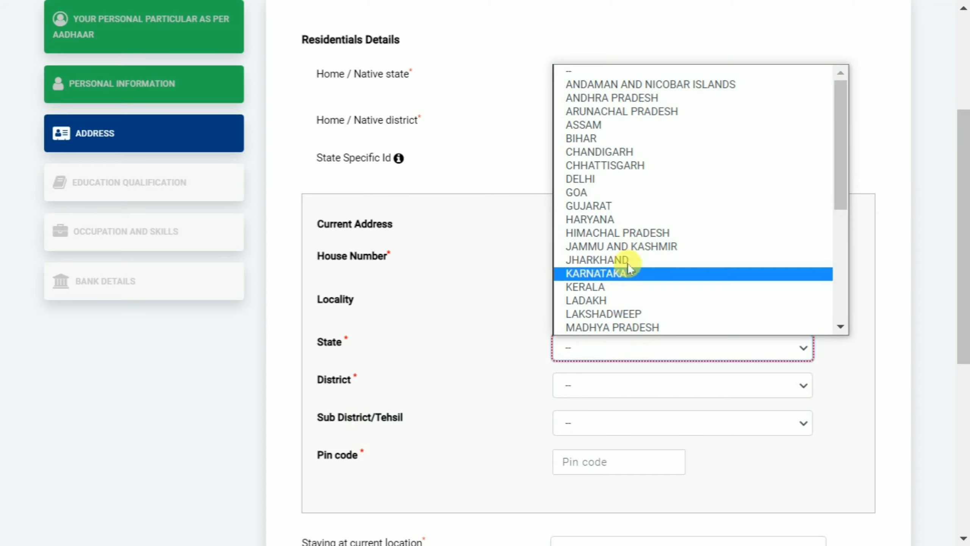
{"action": "left_click", "coordinate": [626, 179]}
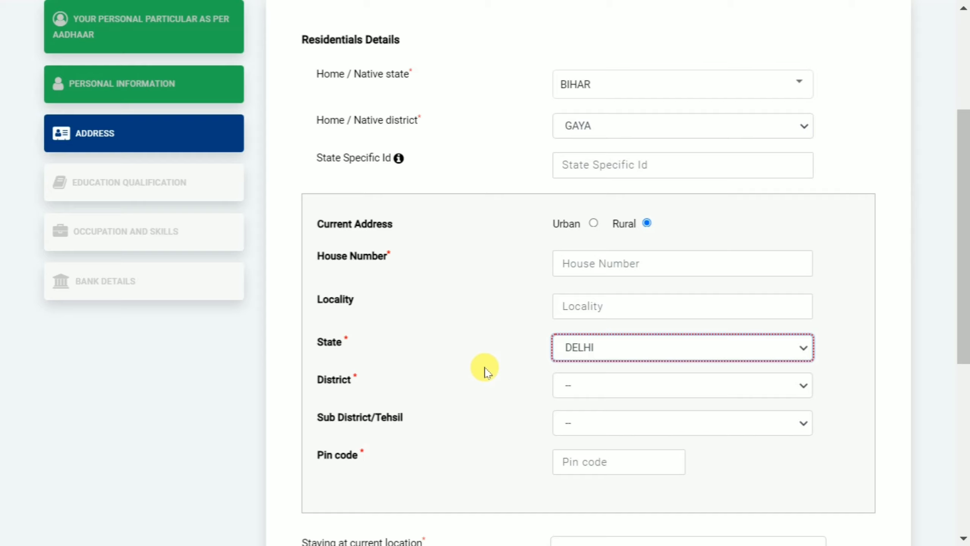
{"action": "left_click", "coordinate": [631, 390]}
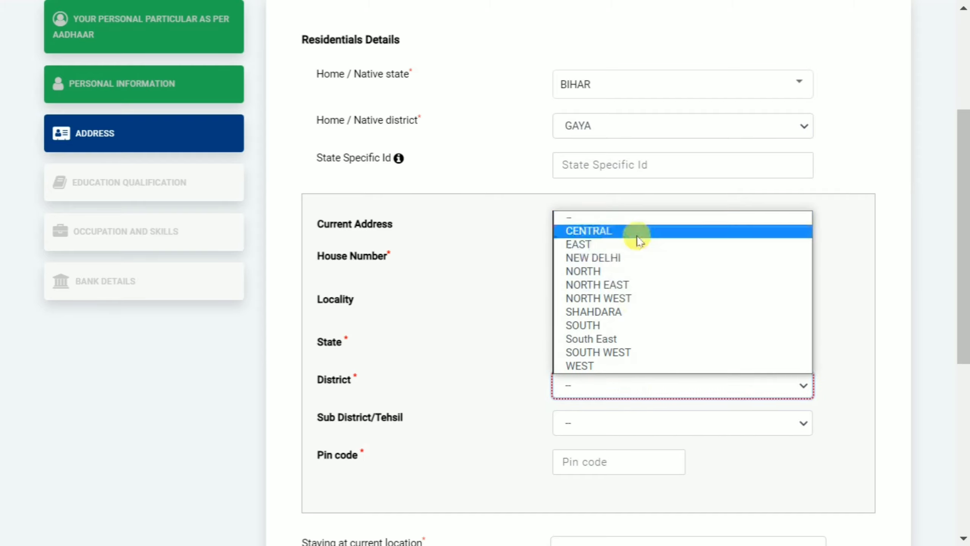
{"action": "left_click", "coordinate": [611, 298]}
{"action": "left_click", "coordinate": [621, 421]}
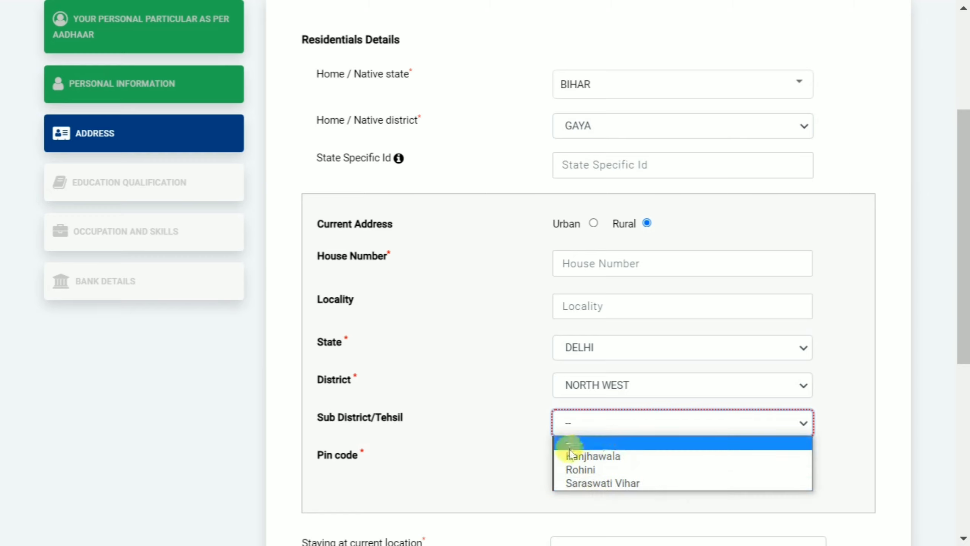
{"action": "left_click", "coordinate": [483, 419]}
{"action": "left_click", "coordinate": [581, 427]}
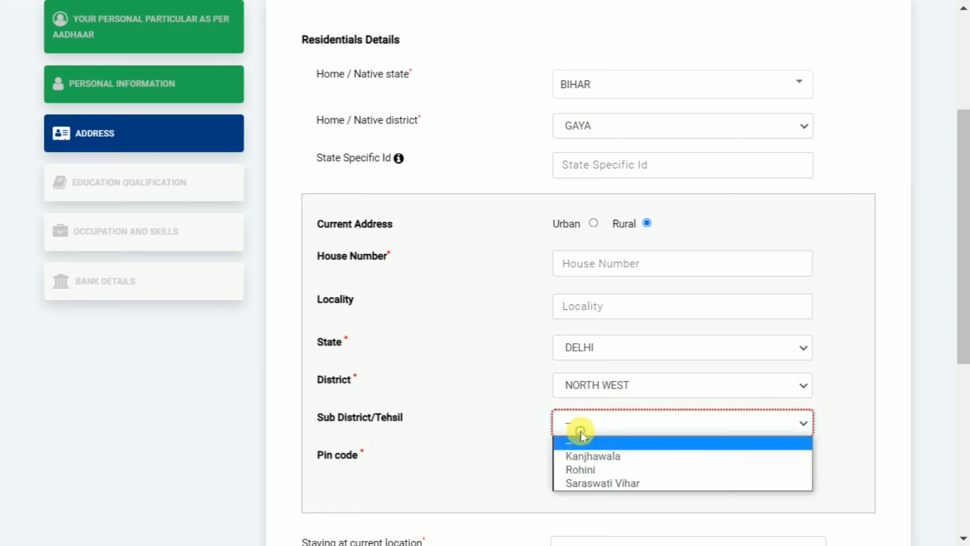
{"action": "left_click", "coordinate": [604, 468]}
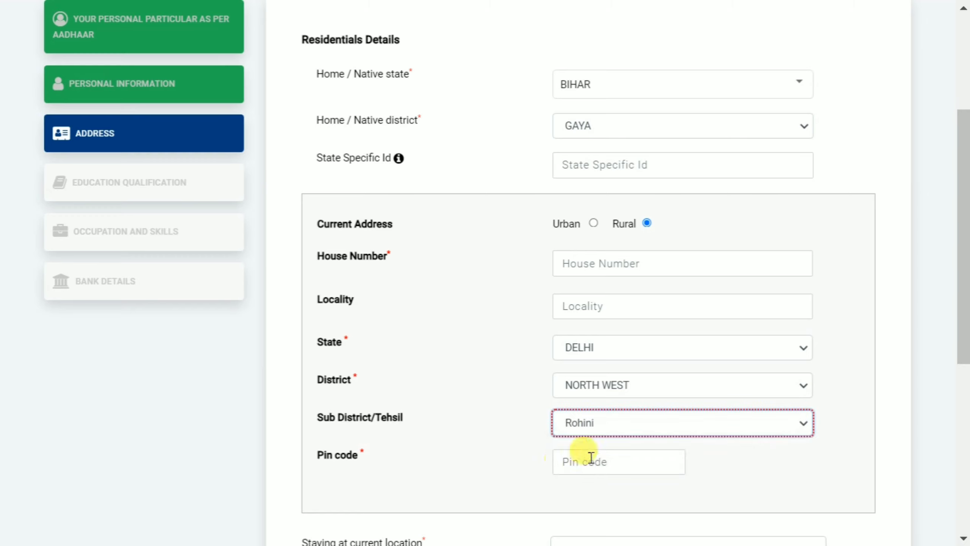
Set the duration of staying at the current location to 15-20 years.
{"action": "left_click", "coordinate": [956, 286]}
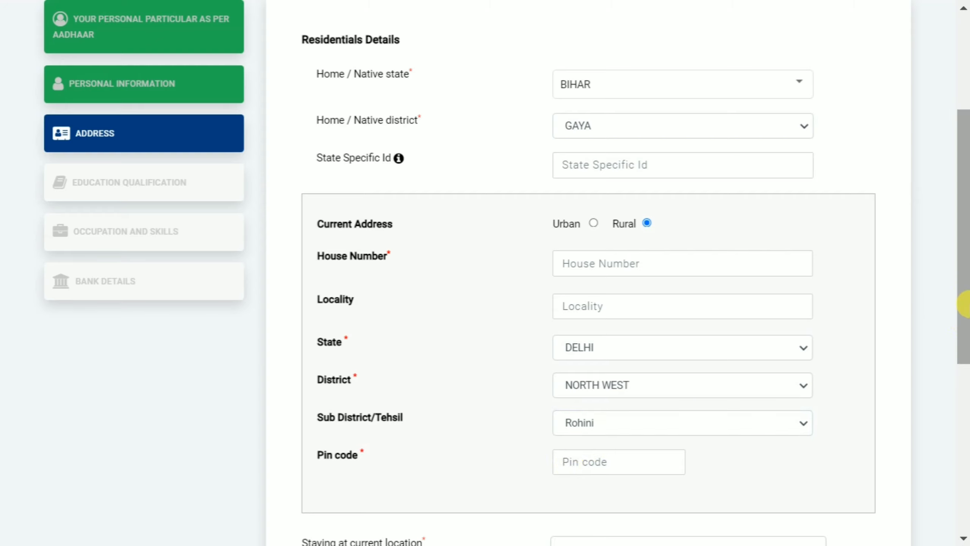
{"action": "left_click_drag", "start_coordinate": [963, 304], "coordinate": [963, 430]}
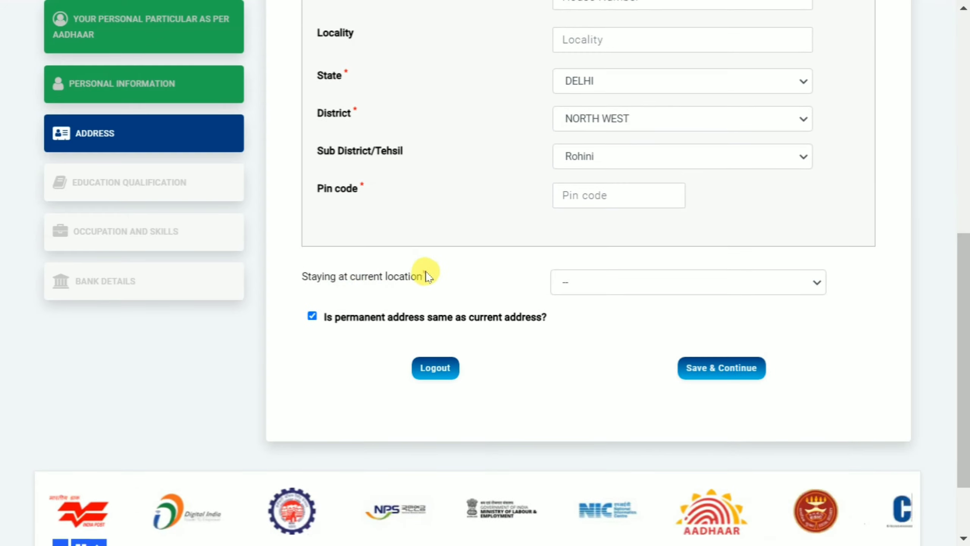
{"action": "left_click", "coordinate": [569, 280]}
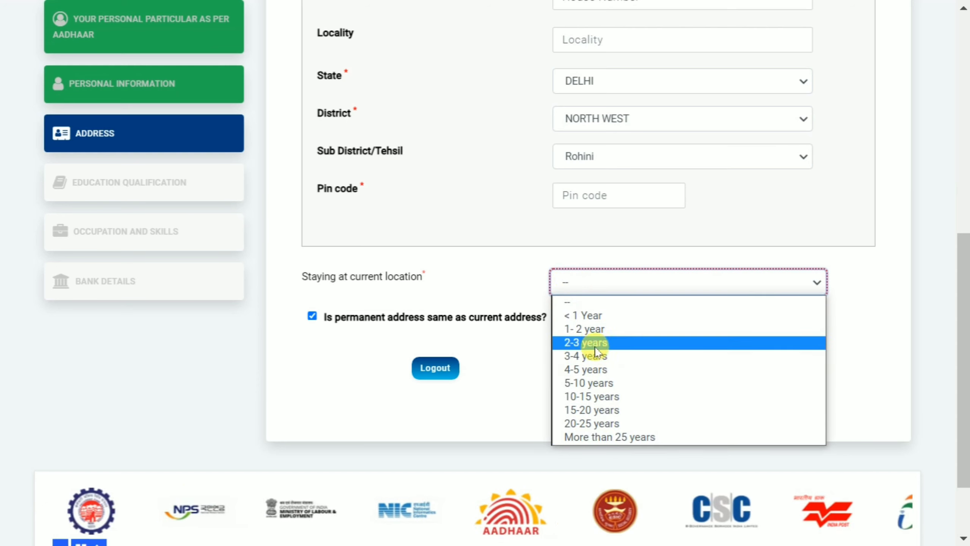
{"action": "left_click", "coordinate": [598, 409]}
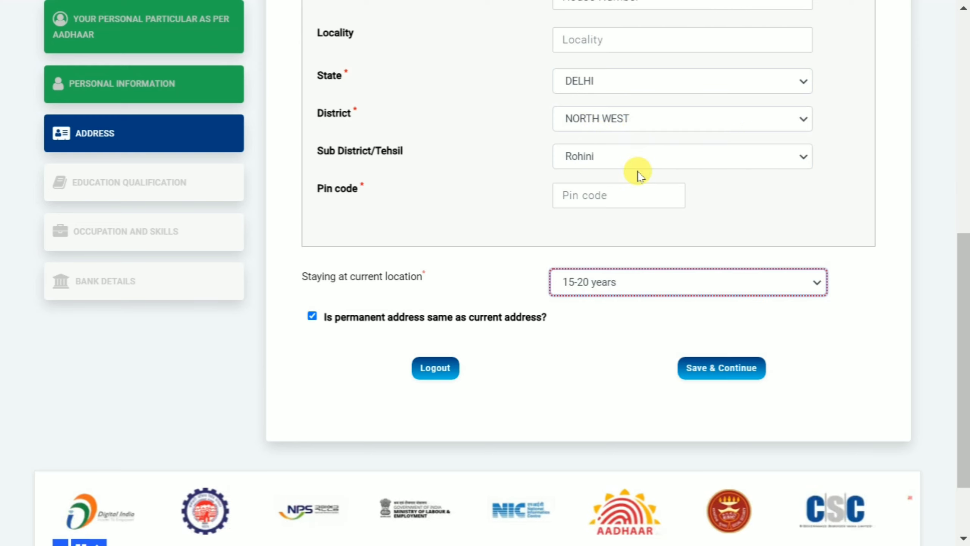
Check the separate permanent address form, restore the option that it is the same as the current address, and save the section.
{"action": "left_click", "coordinate": [312, 317]}
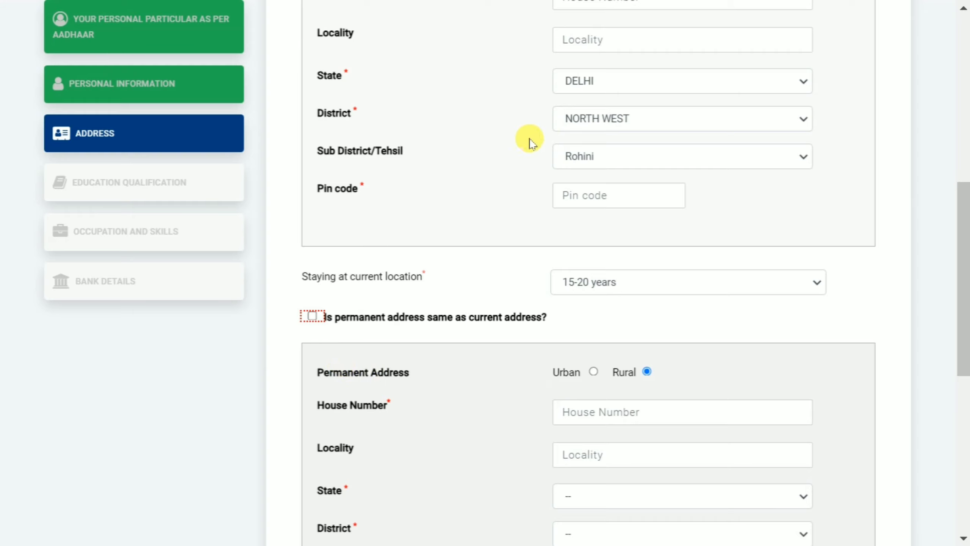
{"action": "left_click", "coordinate": [312, 317]}
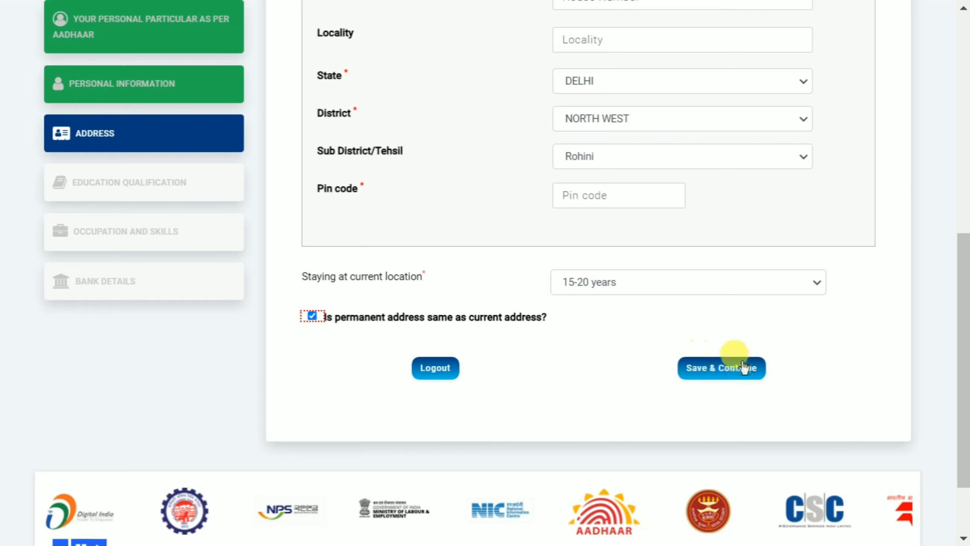
{"action": "left_click", "coordinate": [721, 369]}
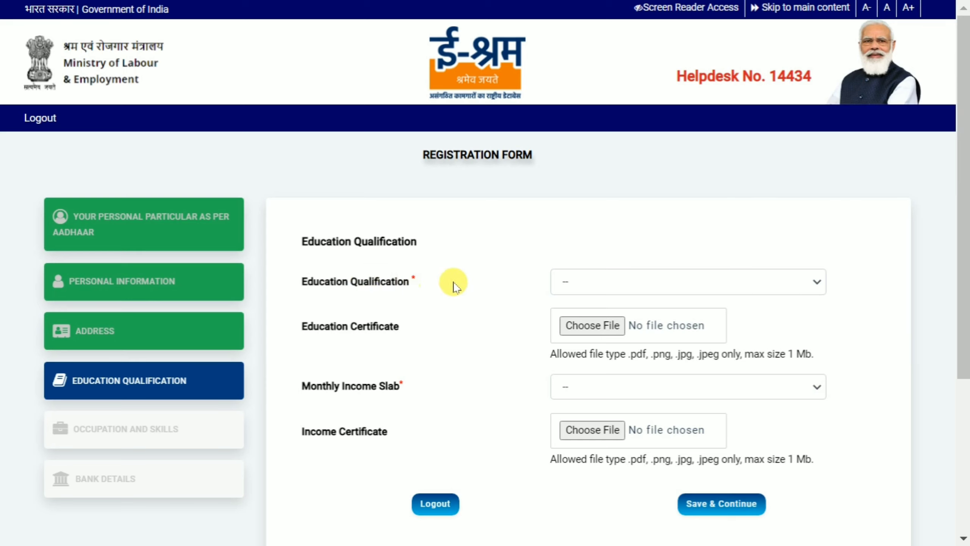
Set the education qualification to Literate without formal schooling and the monthly income slab to 10000 & Below, and save the section.
{"action": "left_click", "coordinate": [622, 282]}
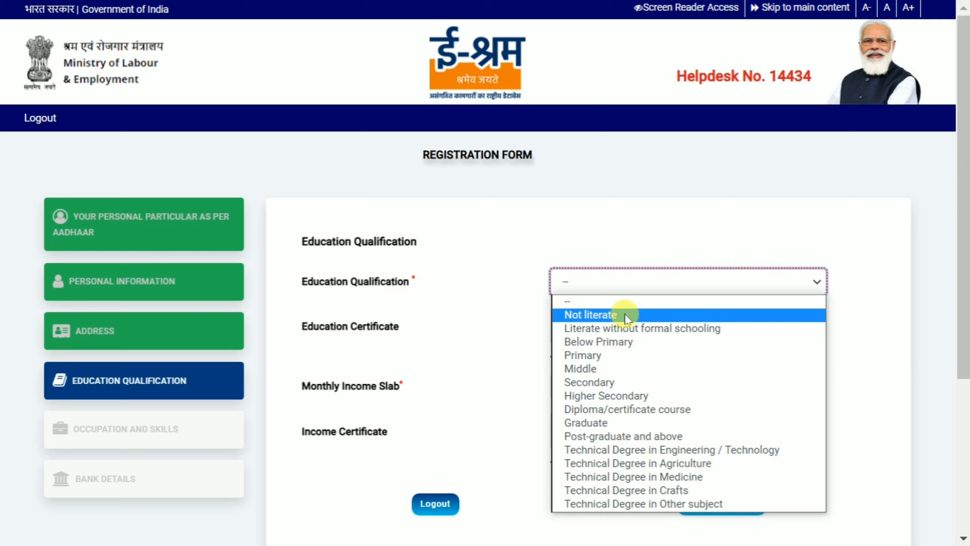
{"action": "left_click", "coordinate": [611, 327]}
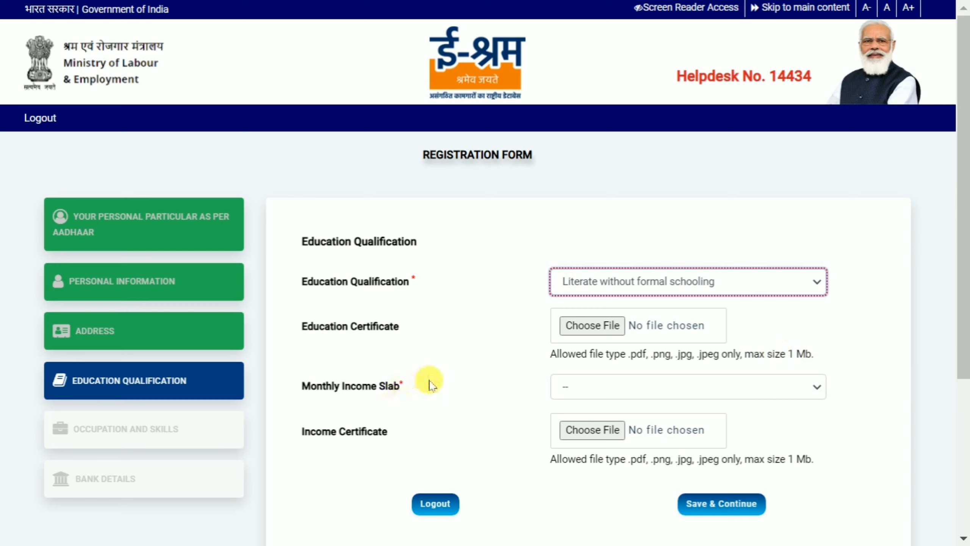
{"action": "left_click", "coordinate": [645, 385]}
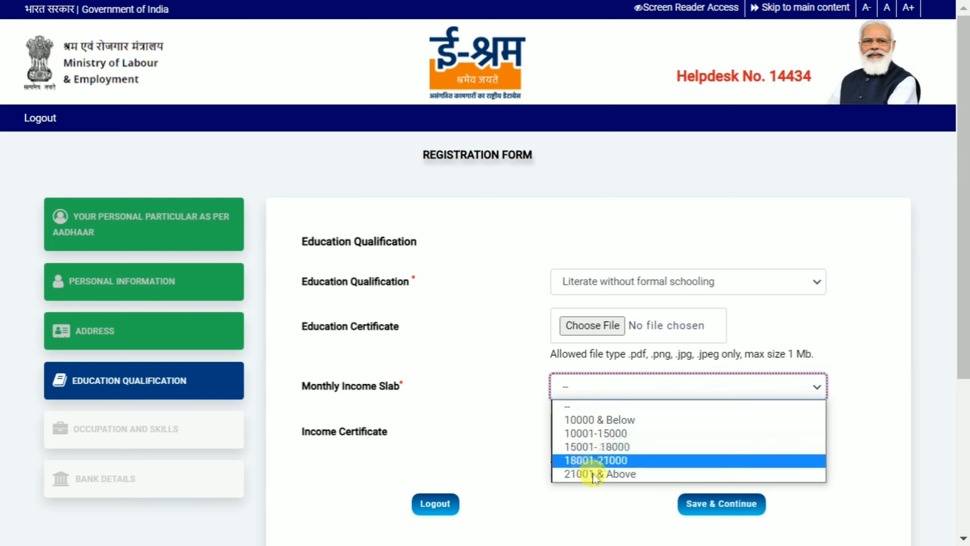
{"action": "left_click", "coordinate": [572, 419]}
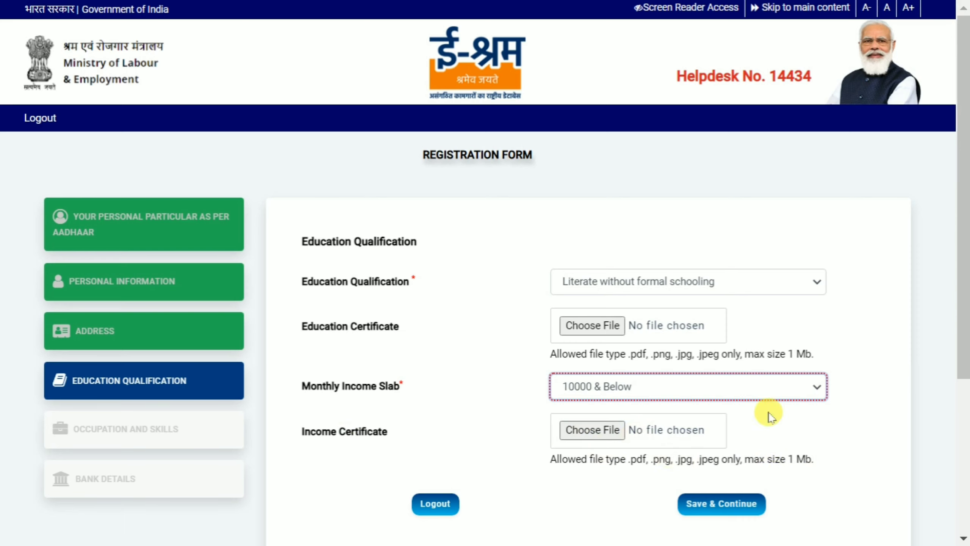
{"action": "left_click_drag", "start_coordinate": [966, 288], "coordinate": [966, 388]}
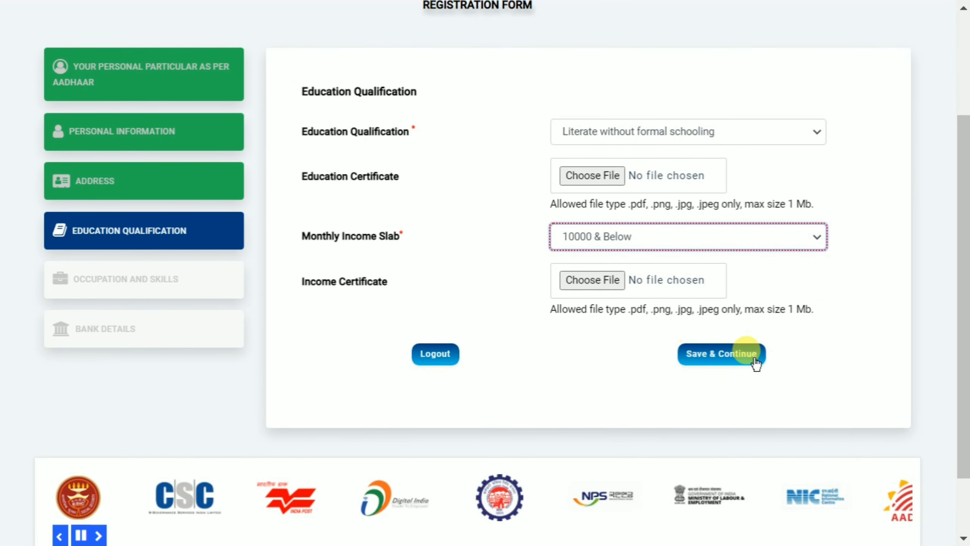
{"action": "left_click", "coordinate": [706, 360]}
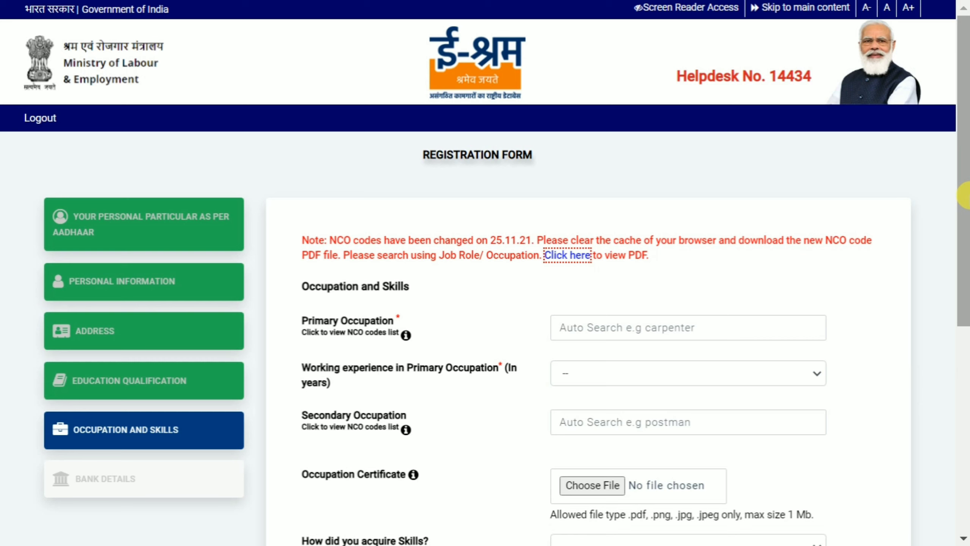
Search the primary occupation suggestions for "tailo".
{"action": "left_click_drag", "start_coordinate": [964, 196], "coordinate": [964, 271]}
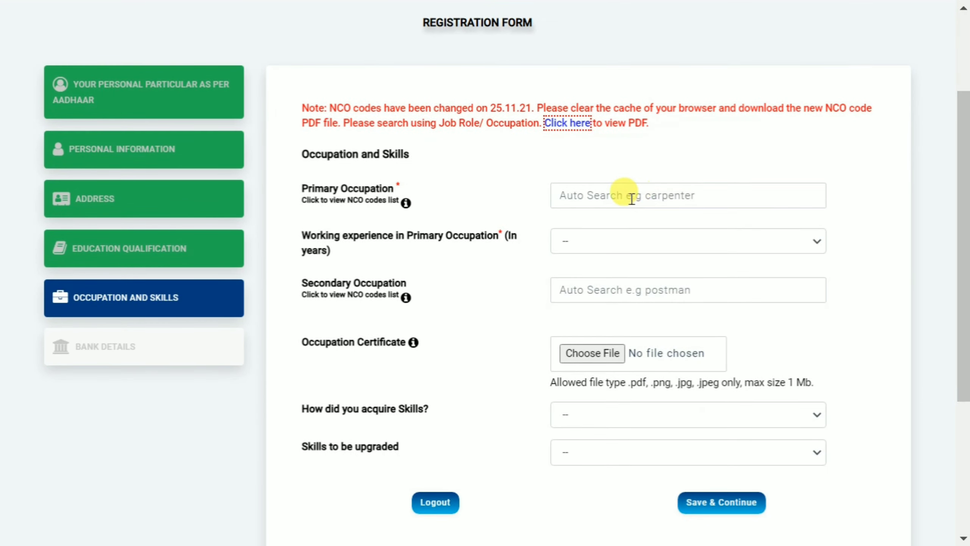
{"action": "left_click", "coordinate": [587, 196]}
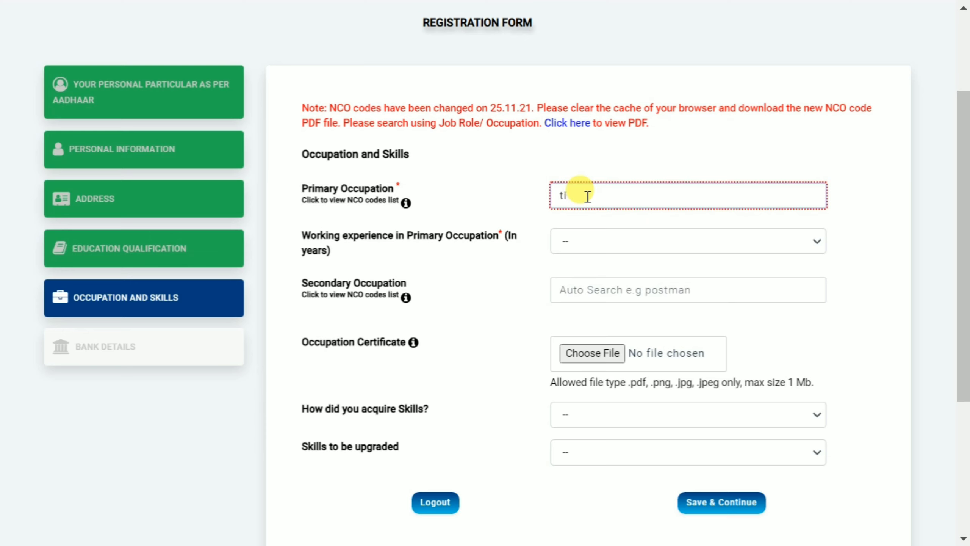
{"action": "type", "text": "ilo"}
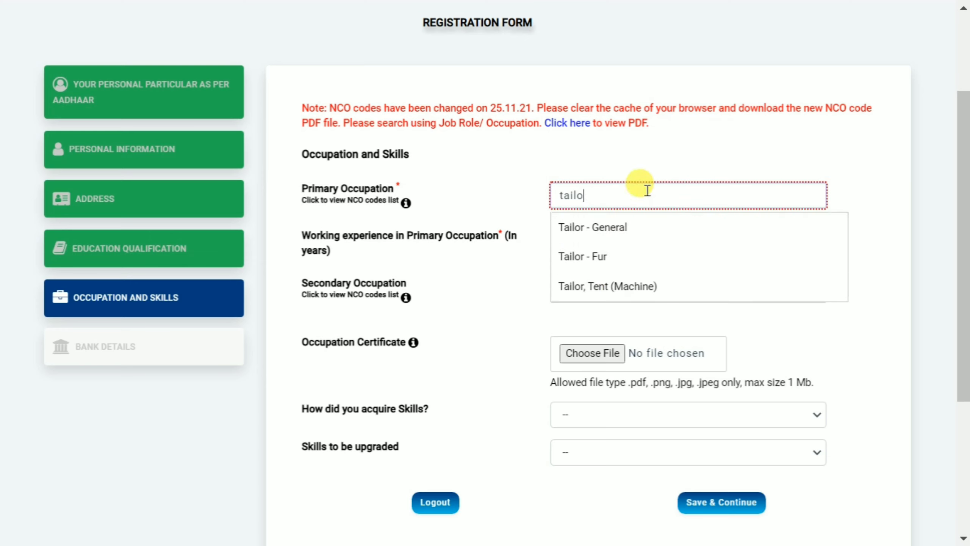
Replace the primary occupation search with "driver" and with "carpen" to look through the suggestions for each.
{"action": "key", "text": "BackSpace"}
{"action": "key", "text": "BackSpace"}
{"action": "key", "text": "BackSpace"}
{"action": "key", "text": "BackSpace"}
{"action": "key", "text": "BackSpace"}
{"action": "type", "text": "driver"}
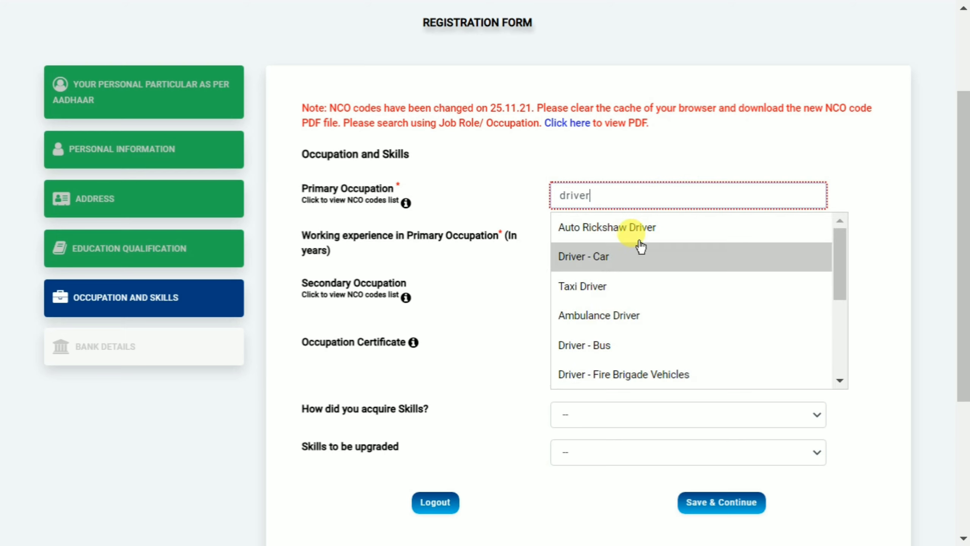
{"action": "key", "text": "ctrl+a"}
{"action": "type", "text": "carpen"}
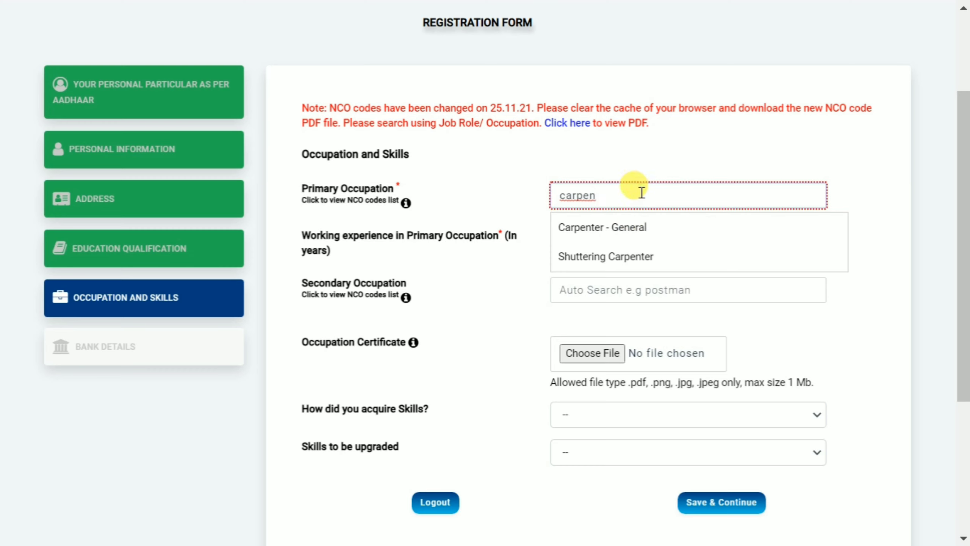
Replace the primary occupation search with "electr" to look through its suggestions, and clear the field.
{"action": "key", "text": "BackSpace"}
{"action": "key", "text": "BackSpace"}
{"action": "key", "text": "BackSpace"}
{"action": "key", "text": "BackSpace"}
{"action": "key", "text": "BackSpace"}
{"action": "key", "text": "BackSpace"}
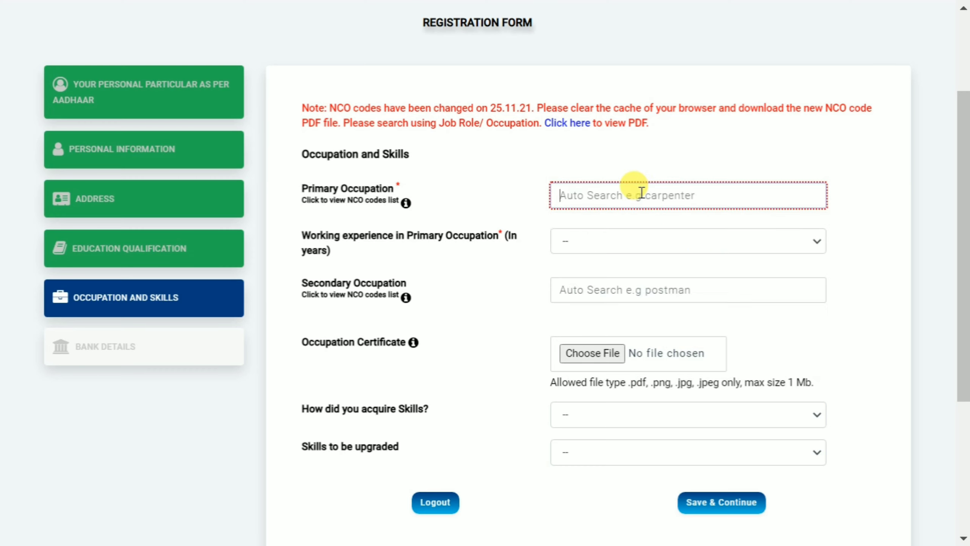
{"action": "type", "text": "electr"}
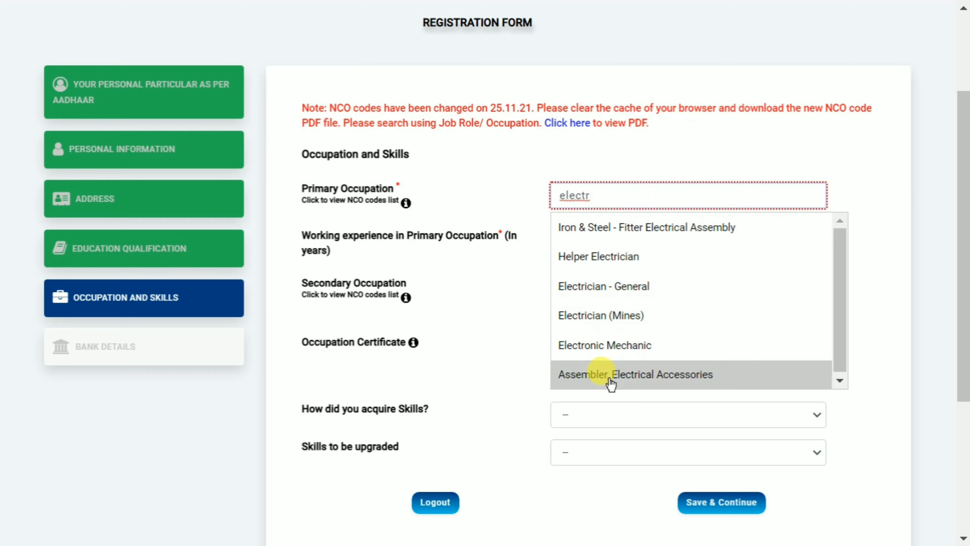
{"action": "left_click", "coordinate": [769, 193]}
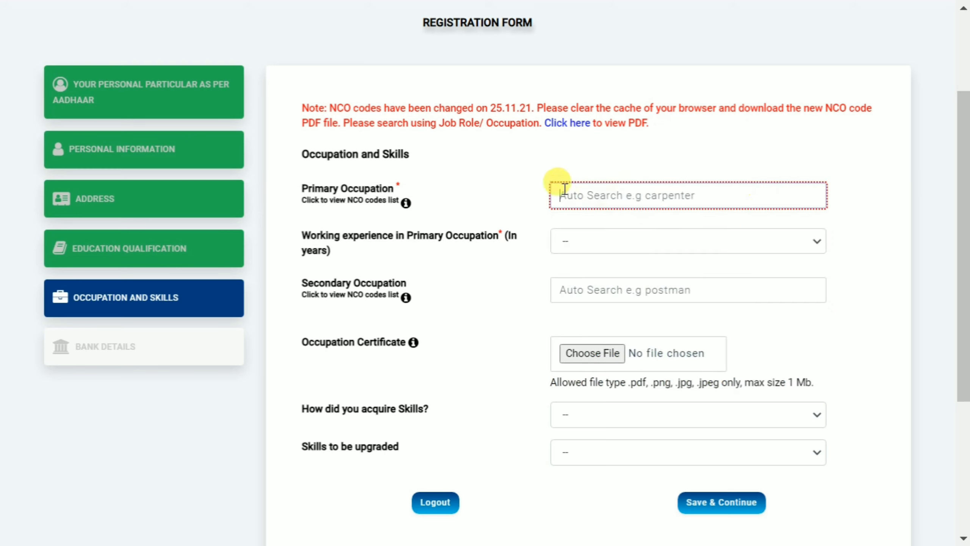
Open the NCO codes PDF linked in the note and search it for "barber".
{"action": "left_click", "coordinate": [555, 126]}
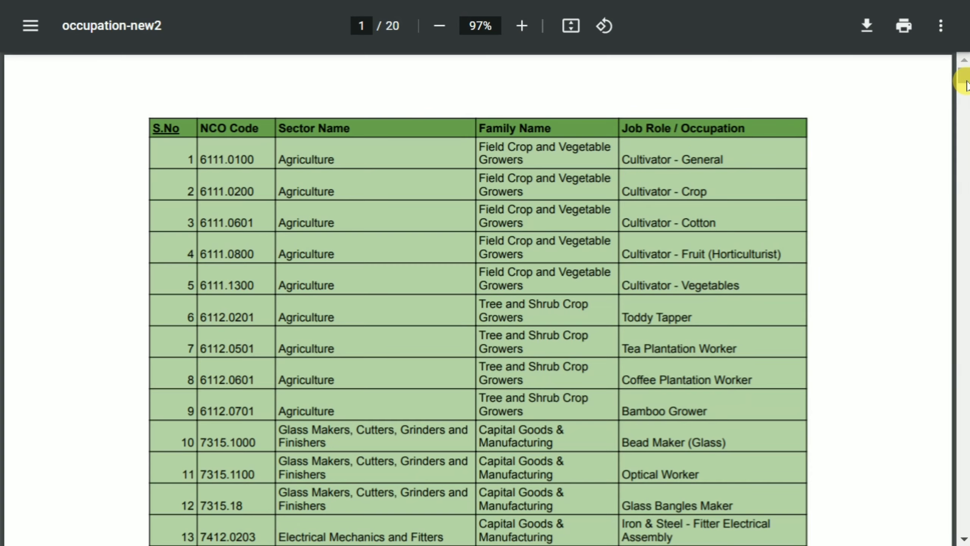
{"action": "left_click_drag", "start_coordinate": [966, 89], "coordinate": [938, 42]}
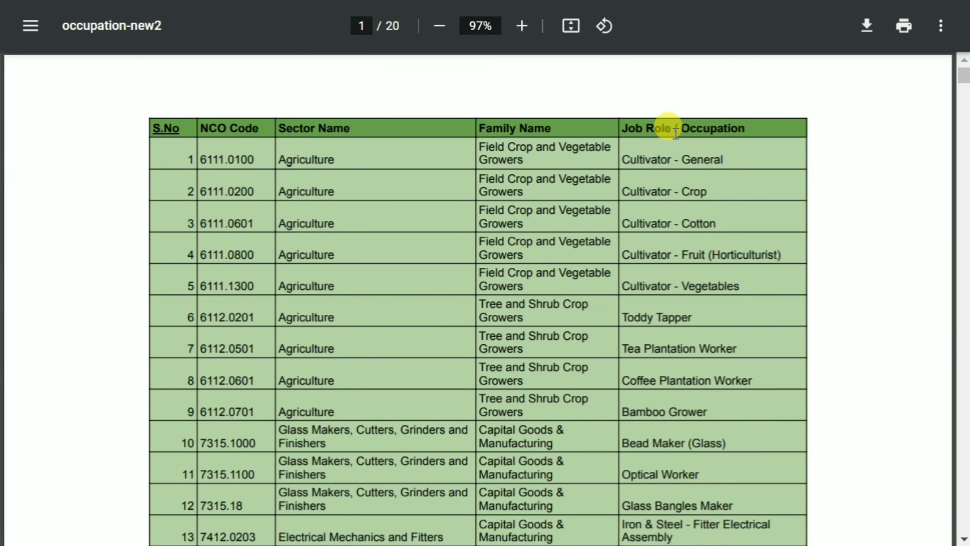
{"action": "key", "text": "ctrl+f"}
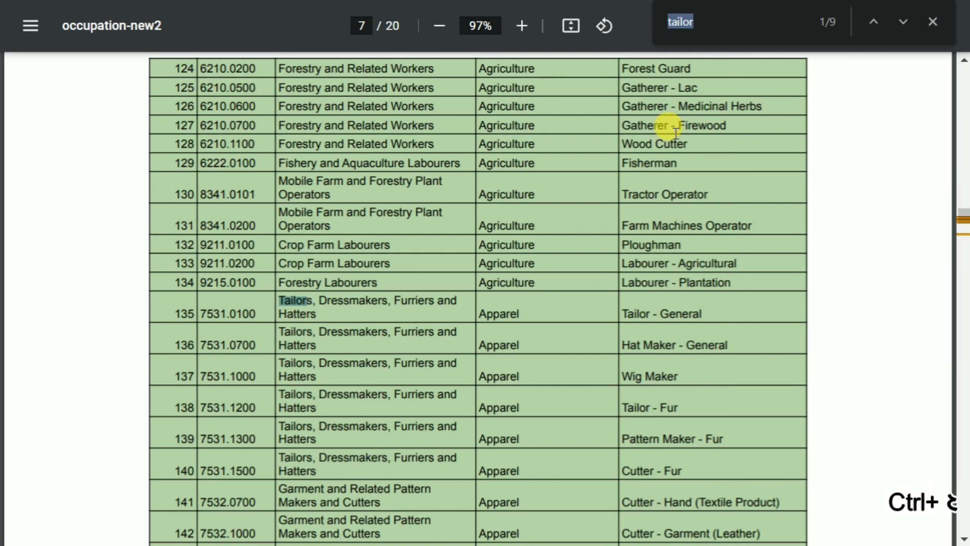
{"action": "key", "text": "BackSpace"}
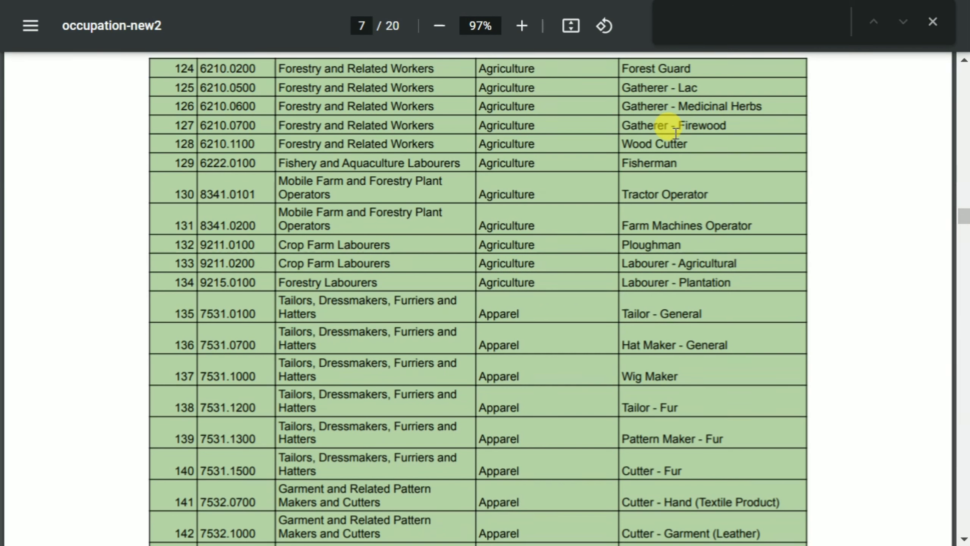
{"action": "left_click_drag", "start_coordinate": [963, 216], "coordinate": [964, 58]}
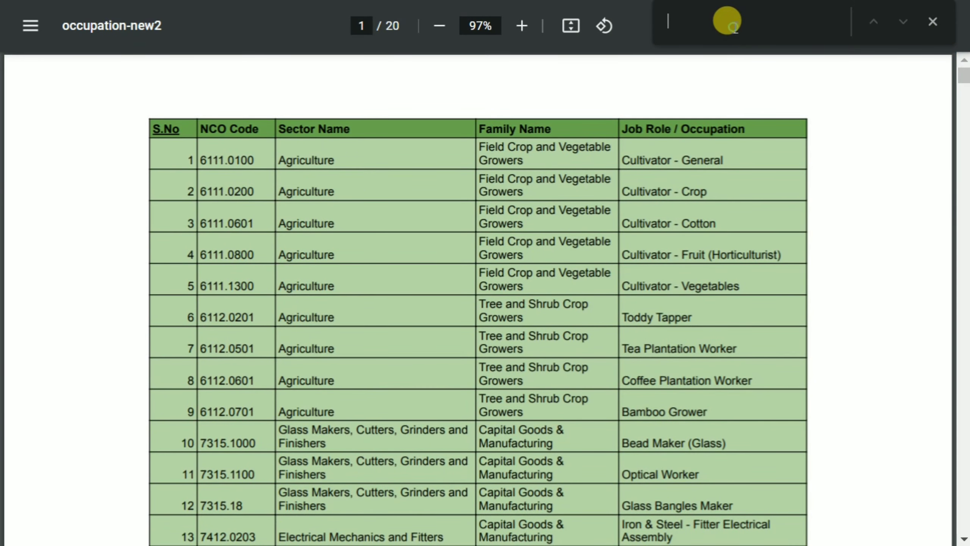
{"action": "type", "text": "barber"}
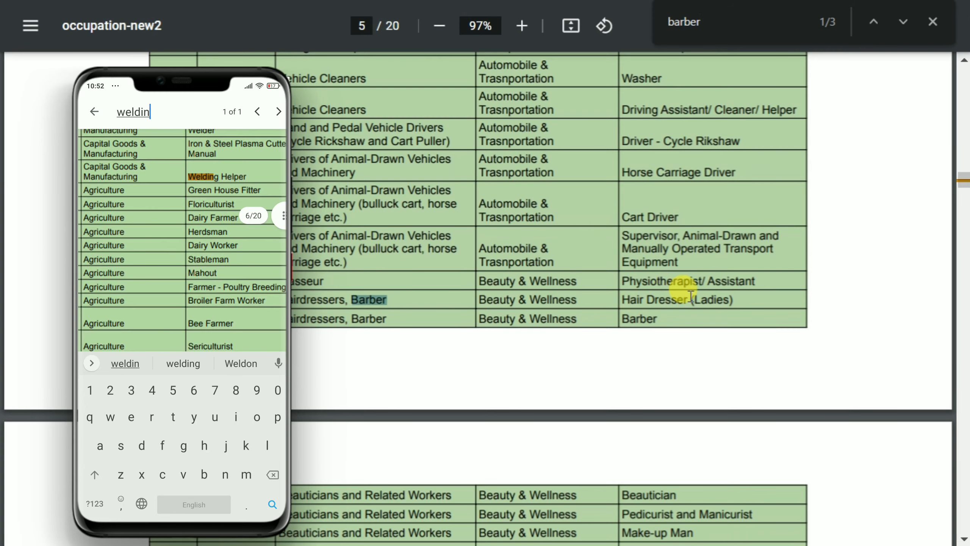
Copy Hair Dresser (Ladies) from the NCO codes PDF and choose it as the primary occupation in the registration form.
{"action": "left_click", "coordinate": [735, 301]}
{"action": "left_click_drag", "start_coordinate": [724, 292], "coordinate": [628, 300]}
{"action": "key", "text": "ctrl+c"}
{"action": "key", "text": "F11"}
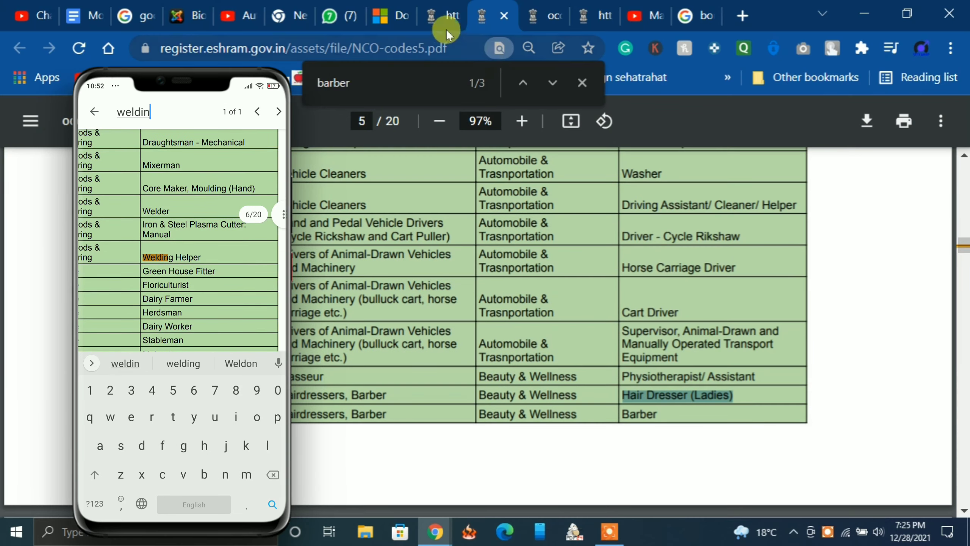
{"action": "left_click", "coordinate": [435, 18]}
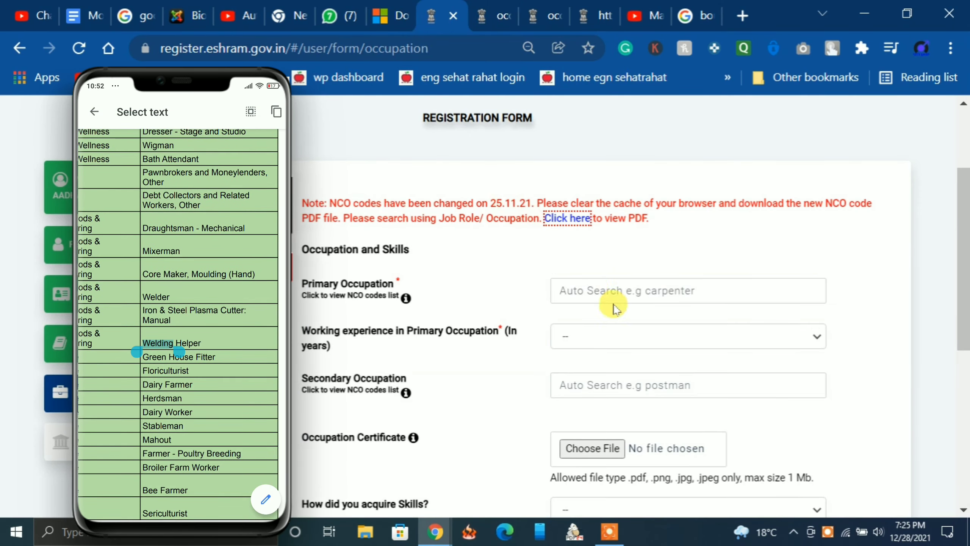
{"action": "left_click", "coordinate": [620, 285]}
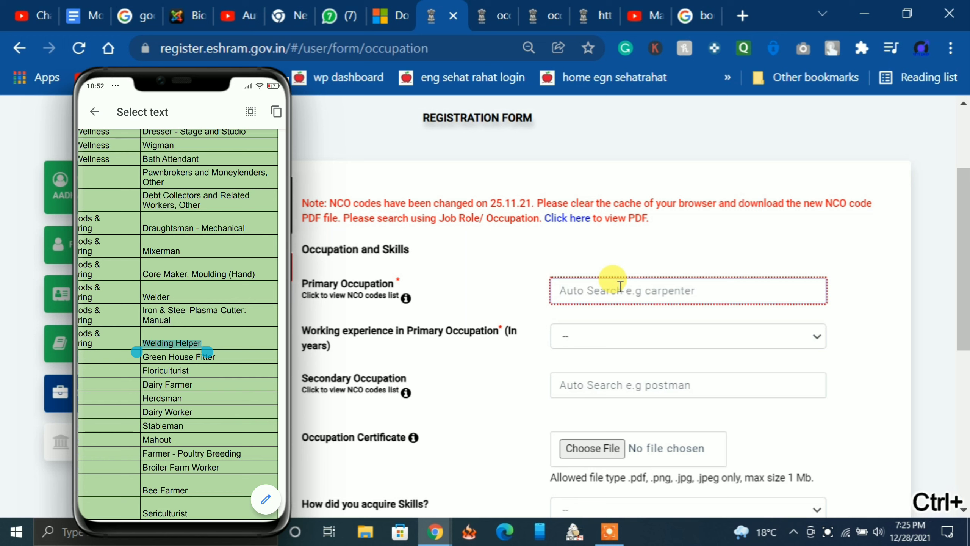
{"action": "key", "text": "ctrl+v"}
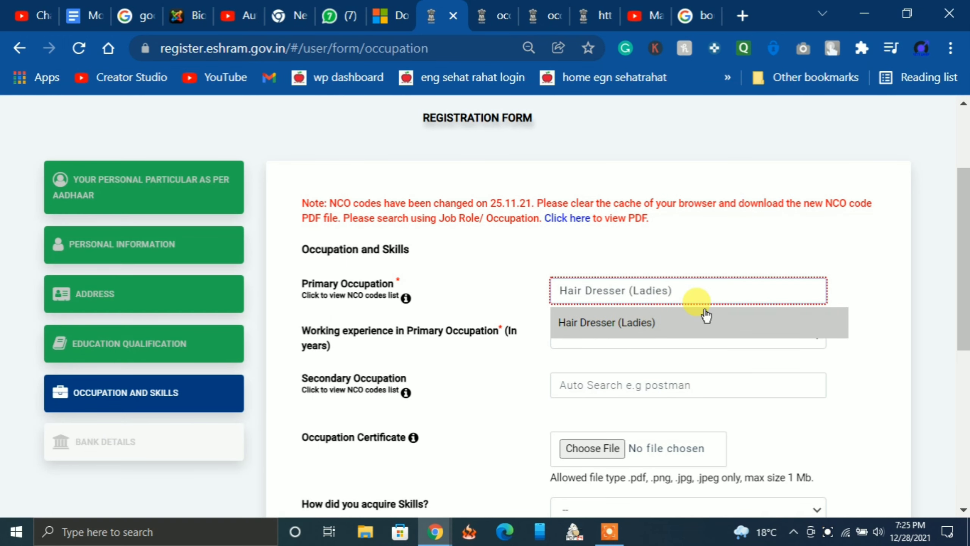
{"action": "left_click", "coordinate": [666, 323]}
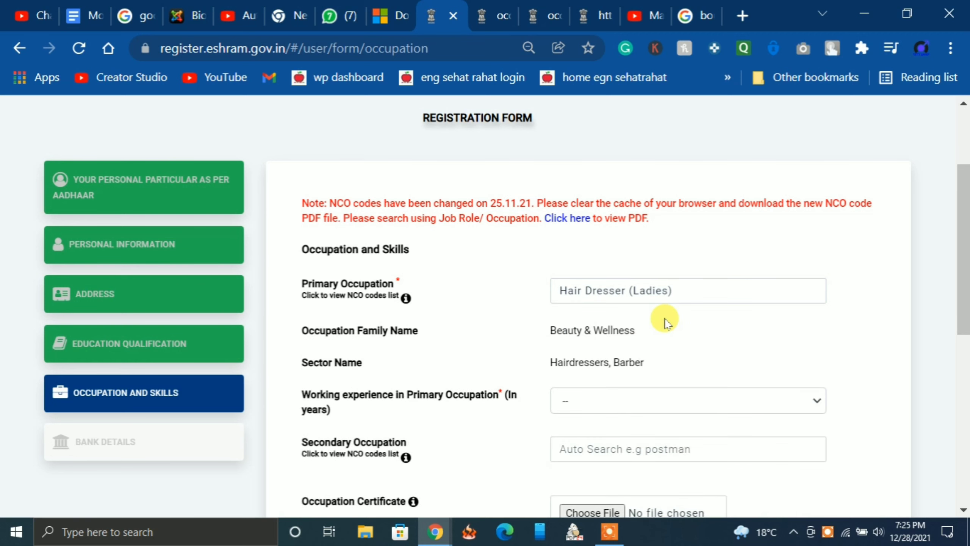
Set the primary occupation to Horse Carriage Driver, copied from the NCO codes PDF, and the working experience to 7 years.
{"action": "left_click", "coordinate": [483, 5]}
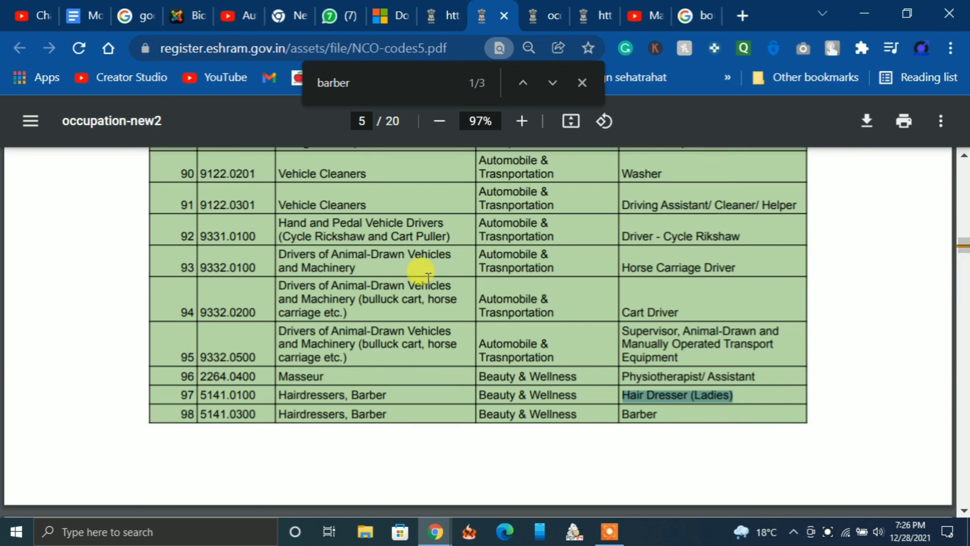
{"action": "left_click", "coordinate": [736, 266]}
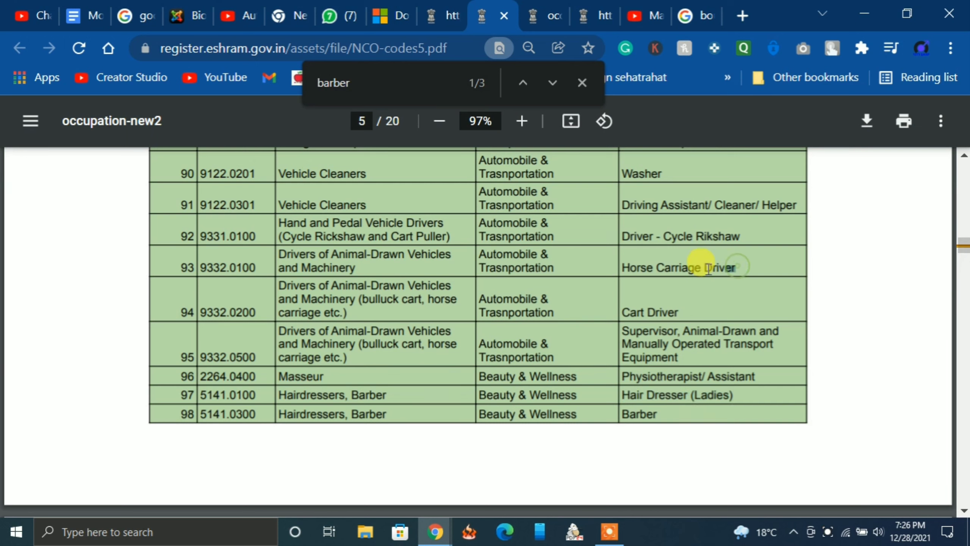
{"action": "left_click_drag", "start_coordinate": [708, 269], "coordinate": [660, 269]}
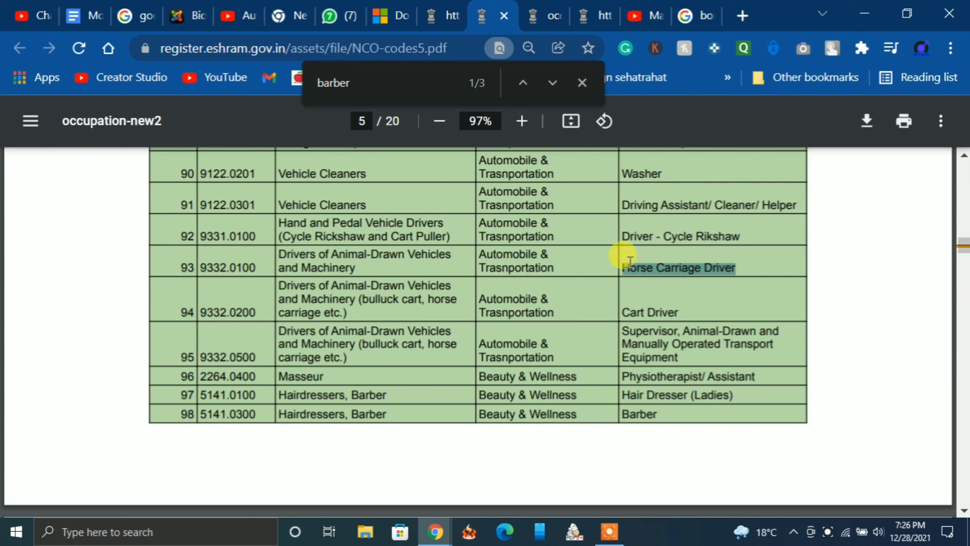
{"action": "key", "text": "ctrl+c"}
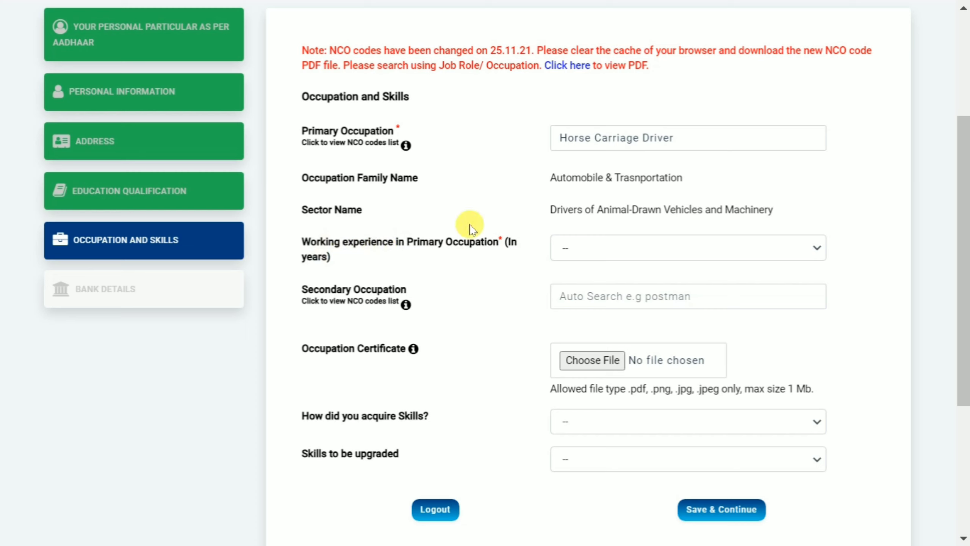
{"action": "left_click", "coordinate": [642, 251]}
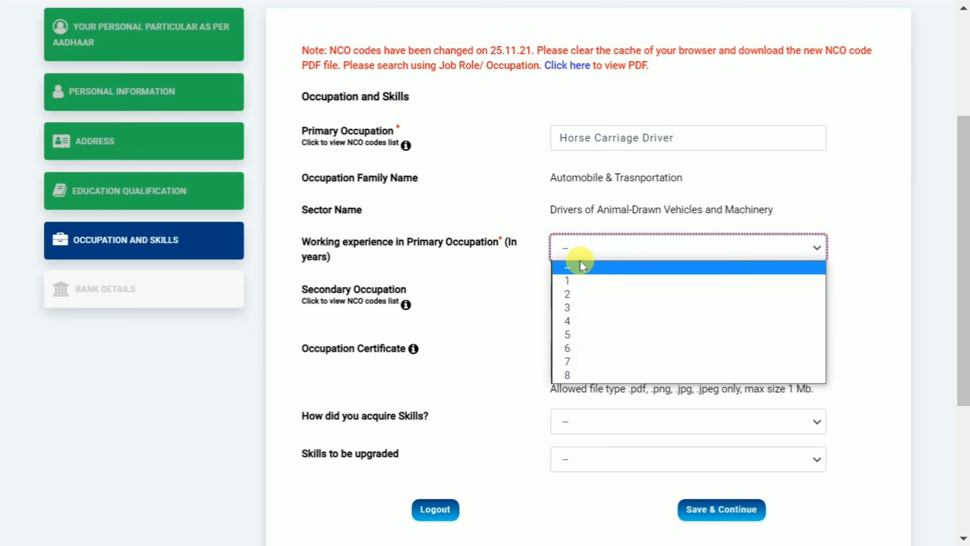
{"action": "left_click", "coordinate": [580, 359]}
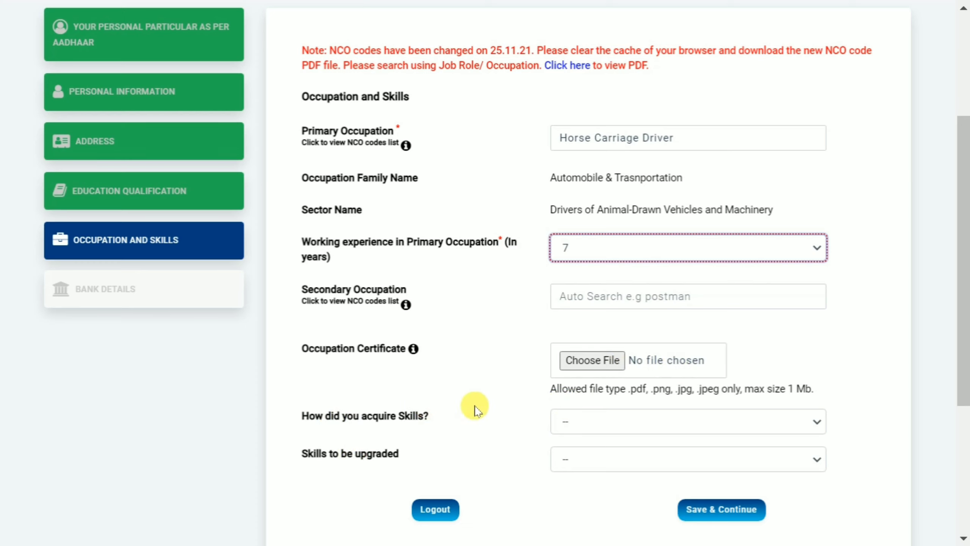
Set how skills were acquired to Did not receive any vocational / Technical training, and the sub skills to Self-Learning.
{"action": "left_click_drag", "start_coordinate": [966, 287], "coordinate": [955, 351]}
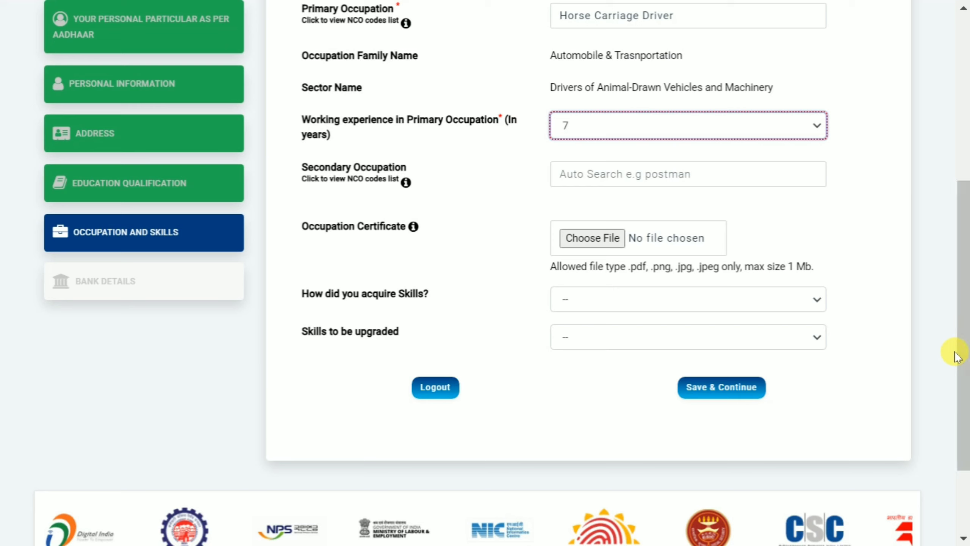
{"action": "left_click", "coordinate": [588, 304]}
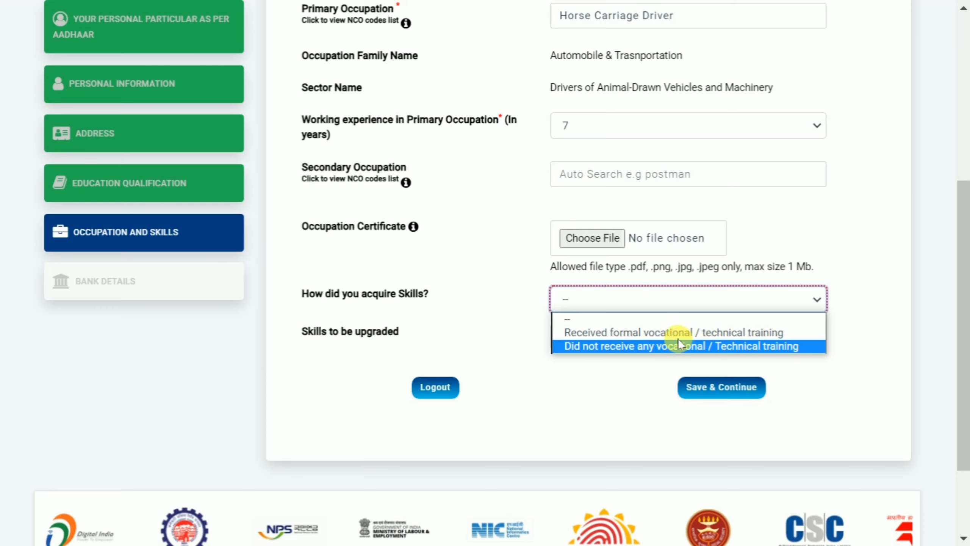
{"action": "left_click", "coordinate": [760, 345]}
{"action": "left_click", "coordinate": [618, 342]}
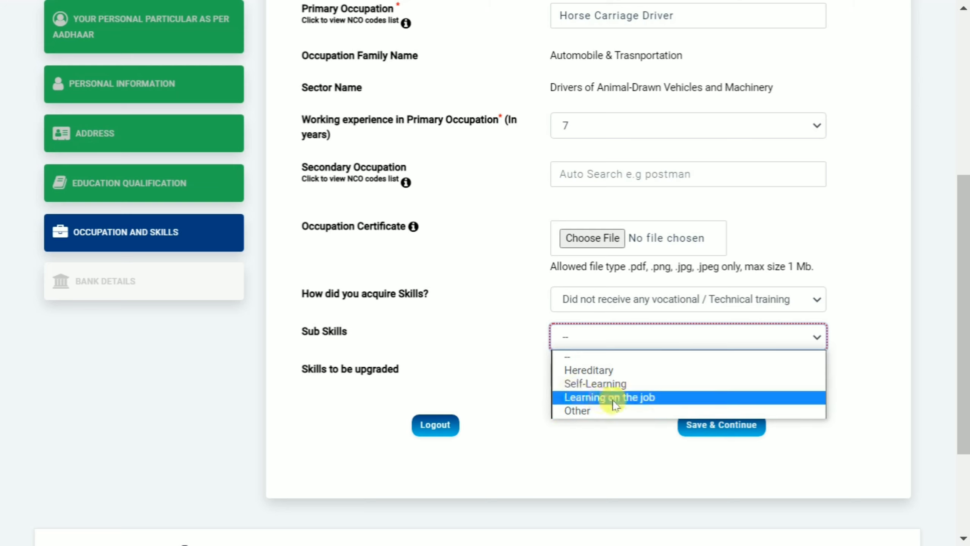
{"action": "left_click", "coordinate": [598, 385]}
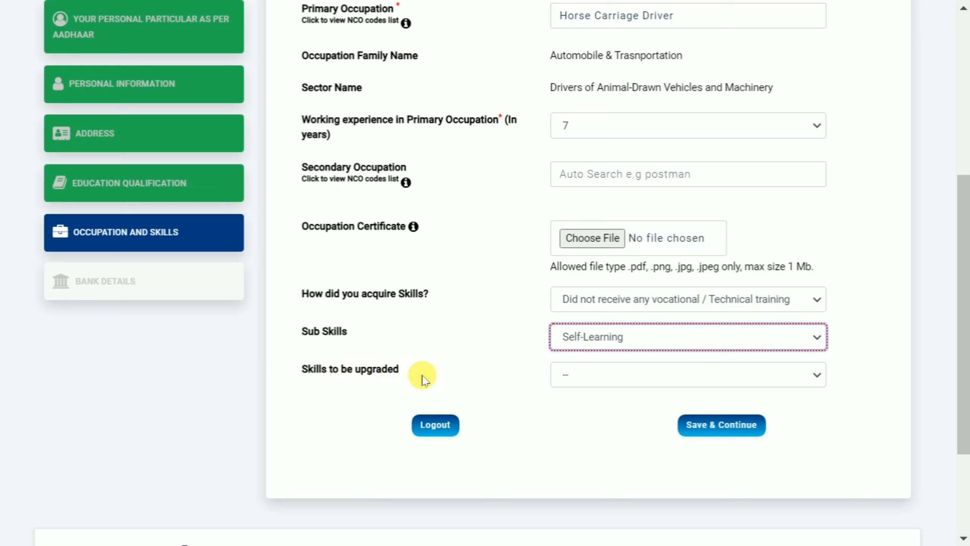
Check the options for skills to be upgraded, leave that field unset, and save the occupation section.
{"action": "left_click", "coordinate": [626, 380]}
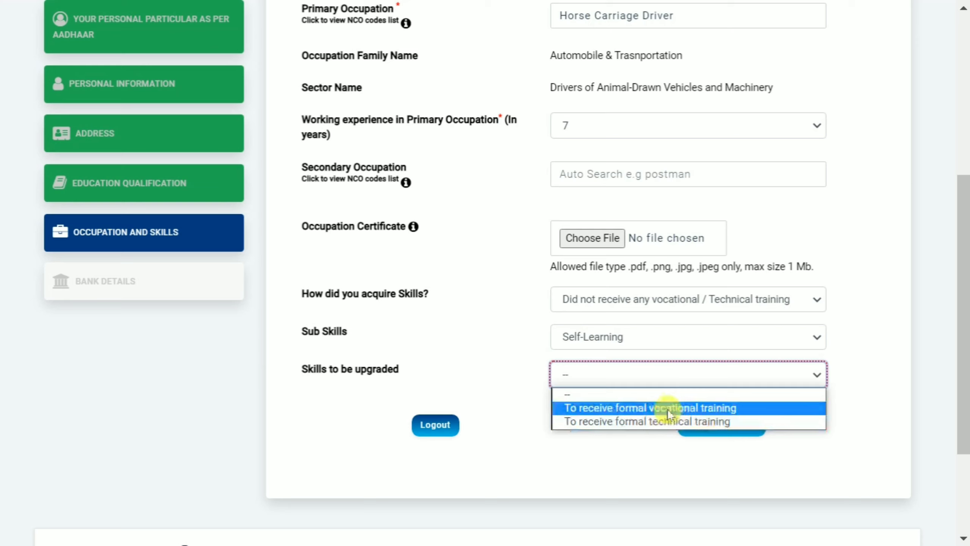
{"action": "left_click", "coordinate": [499, 116]}
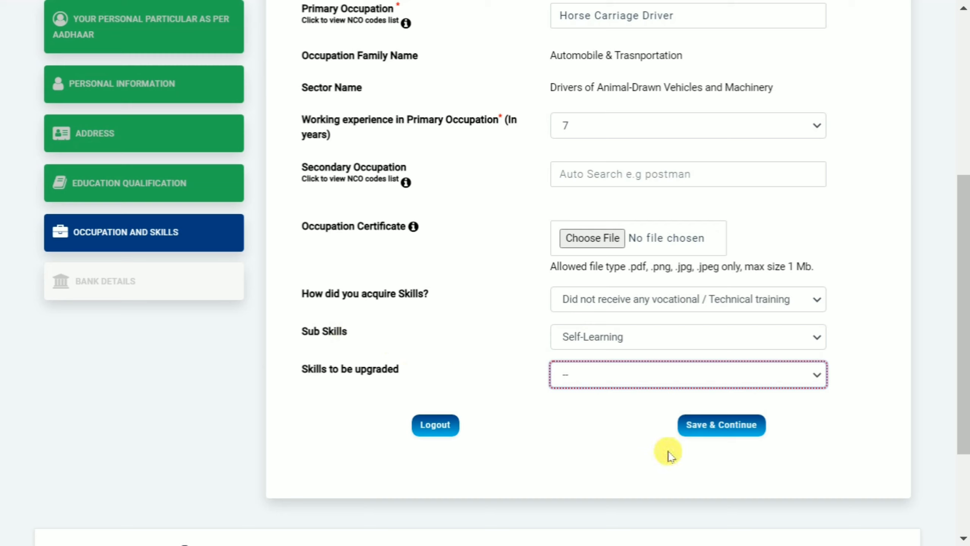
{"action": "left_click", "coordinate": [717, 427]}
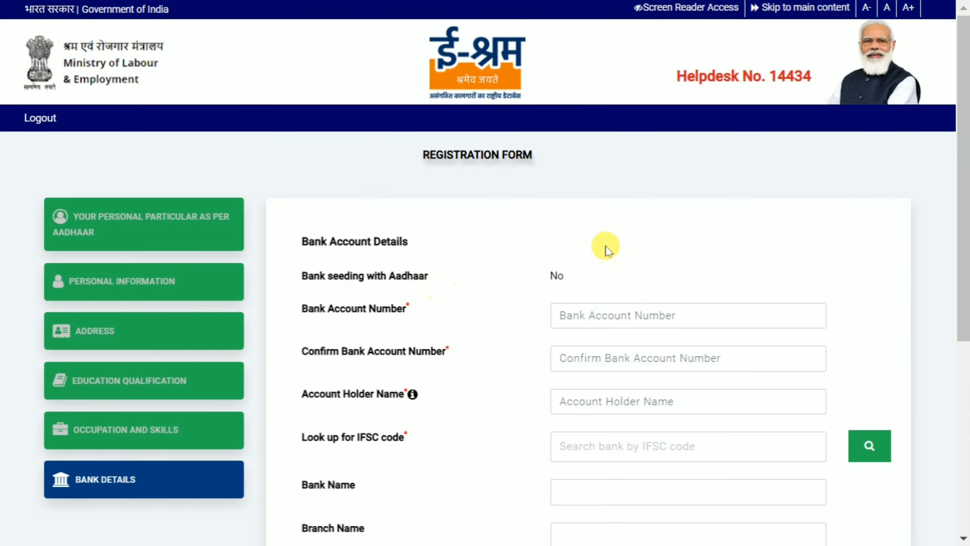